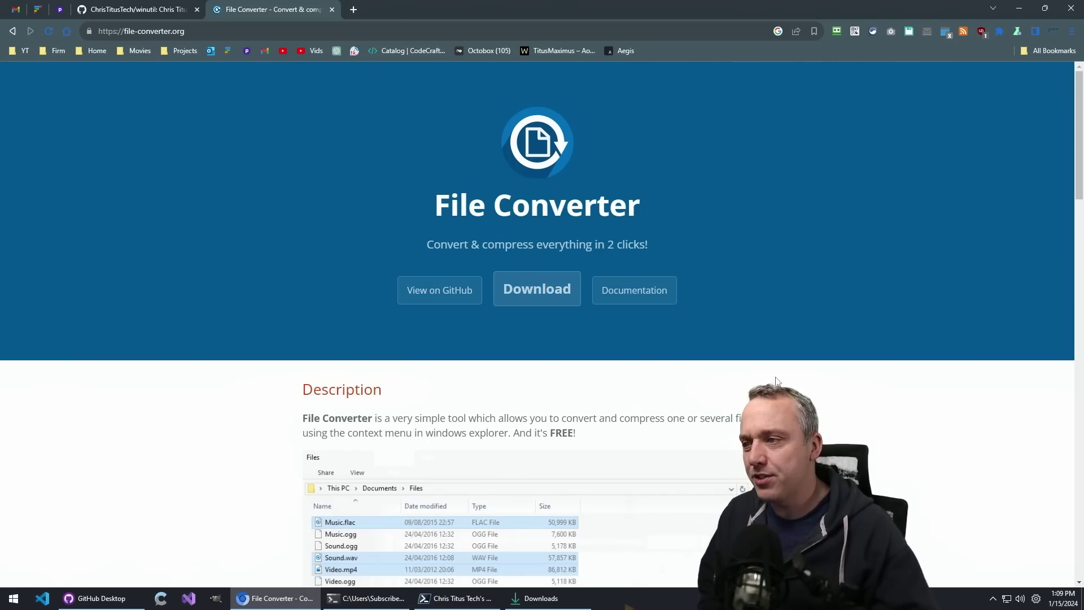
Step: Scroll down to the supported formats table and highlight the Document row's compatible input formats
scroll(843, 392, down, 2)
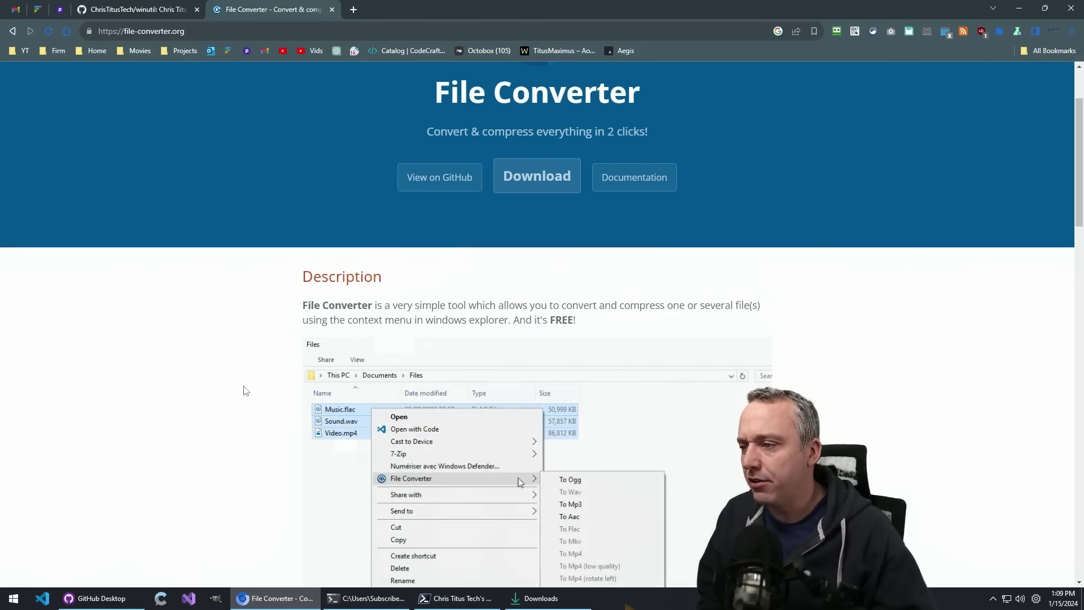
scroll(245, 390, down, 2)
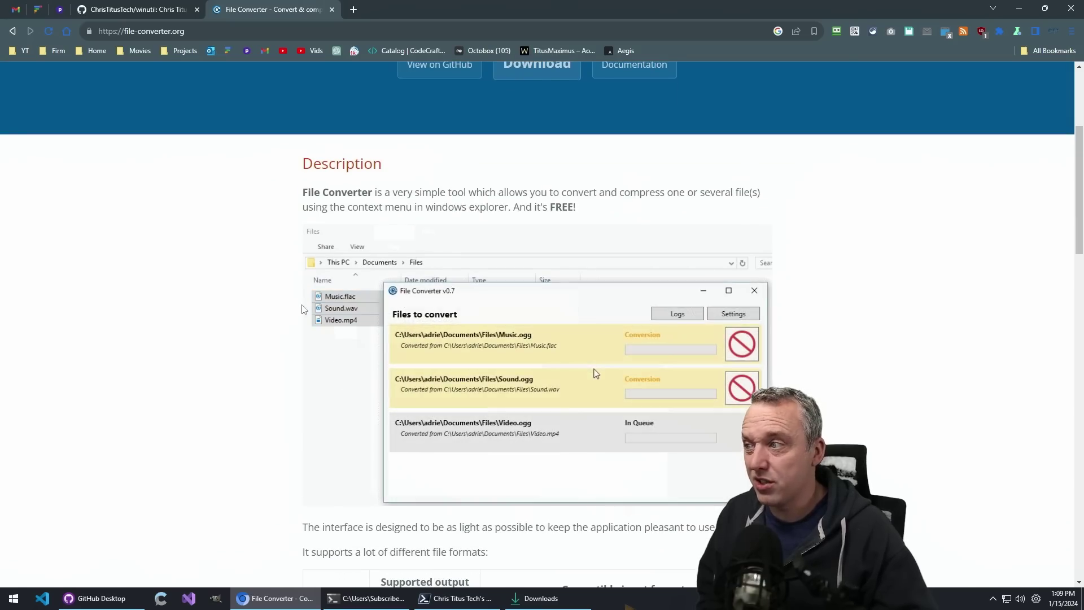
scroll(921, 283, down, 7)
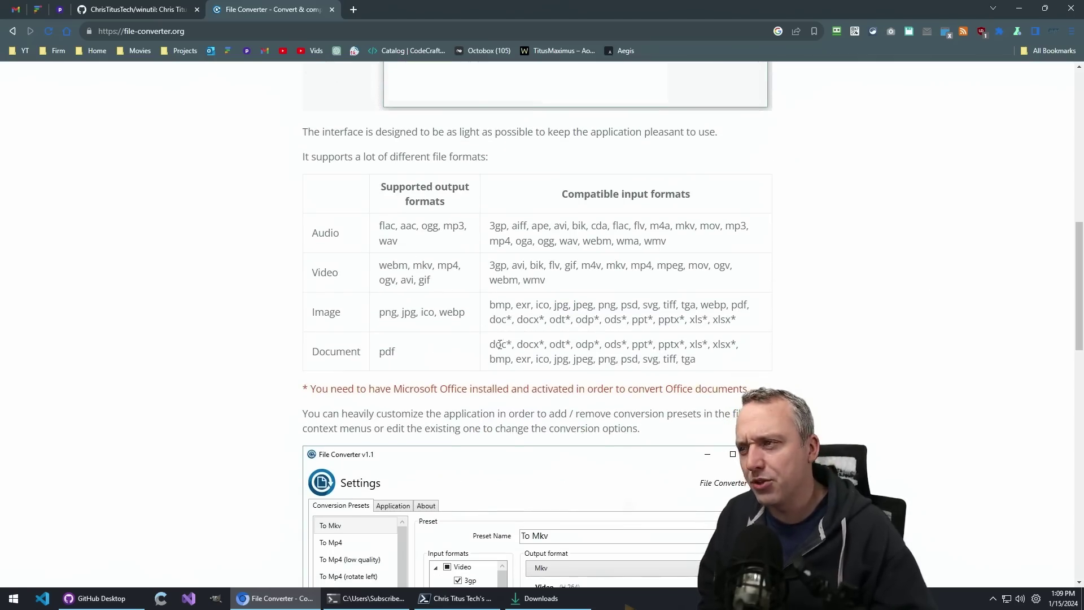
drag(500, 344, 739, 343)
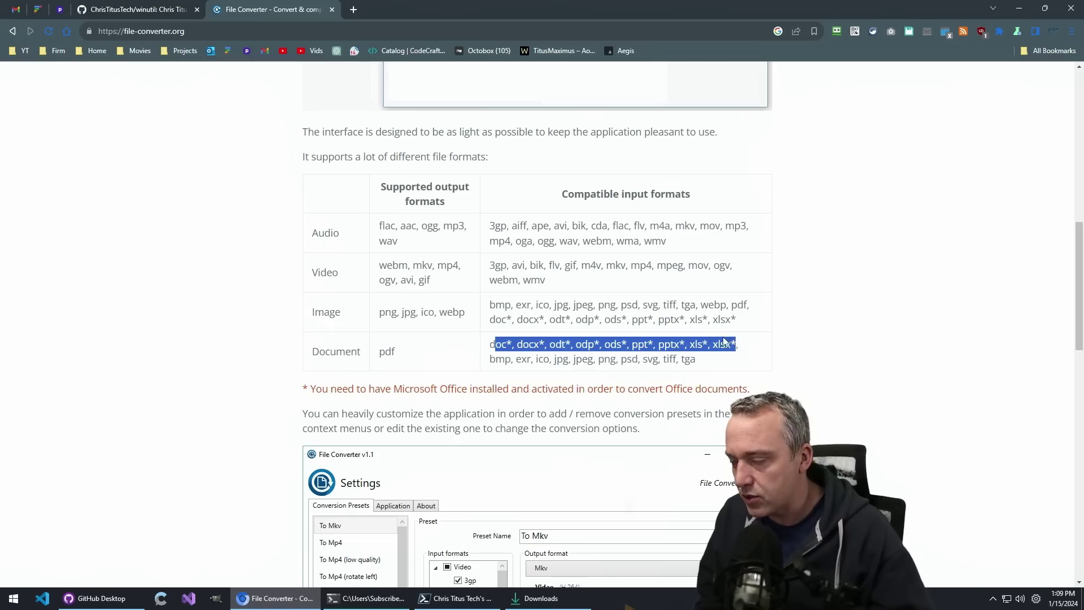
Step: Clear the highlight and scroll down to the v1.1 Settings screenshot showing presets like To Mkv and To Mp4
click(281, 359)
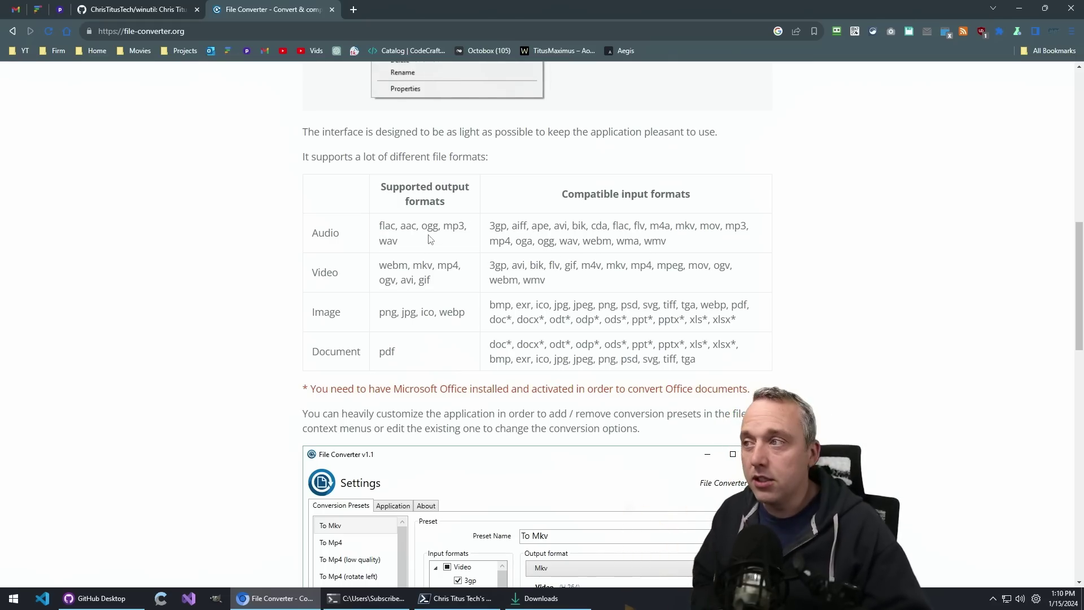
scroll(466, 294, down, 4)
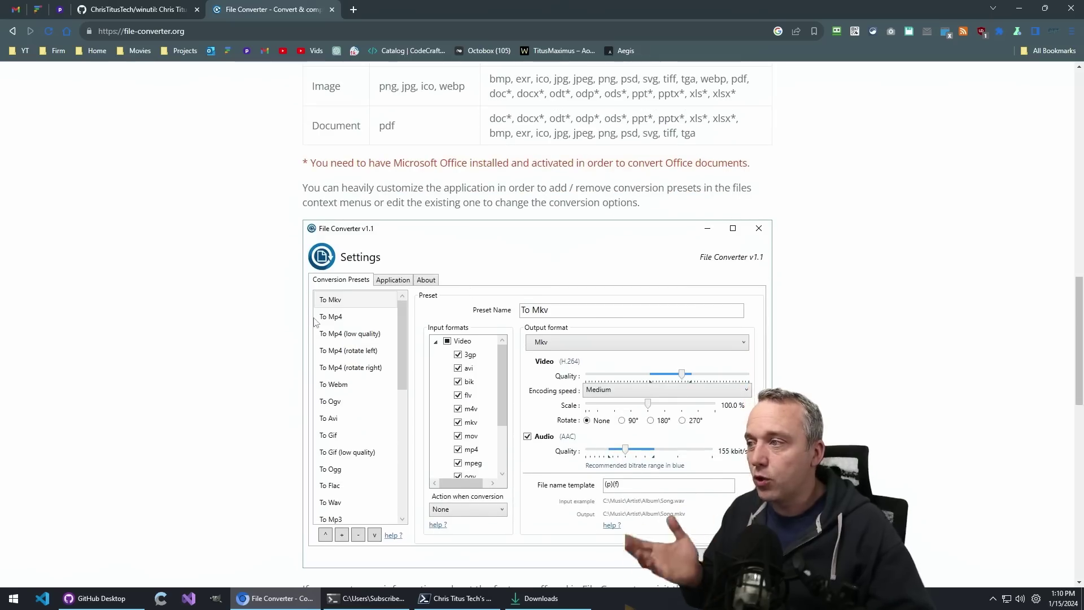
Step: Scroll past the Donate section back to the page top, then switch to WinUtil's Install tab
scroll(314, 322, down, 1)
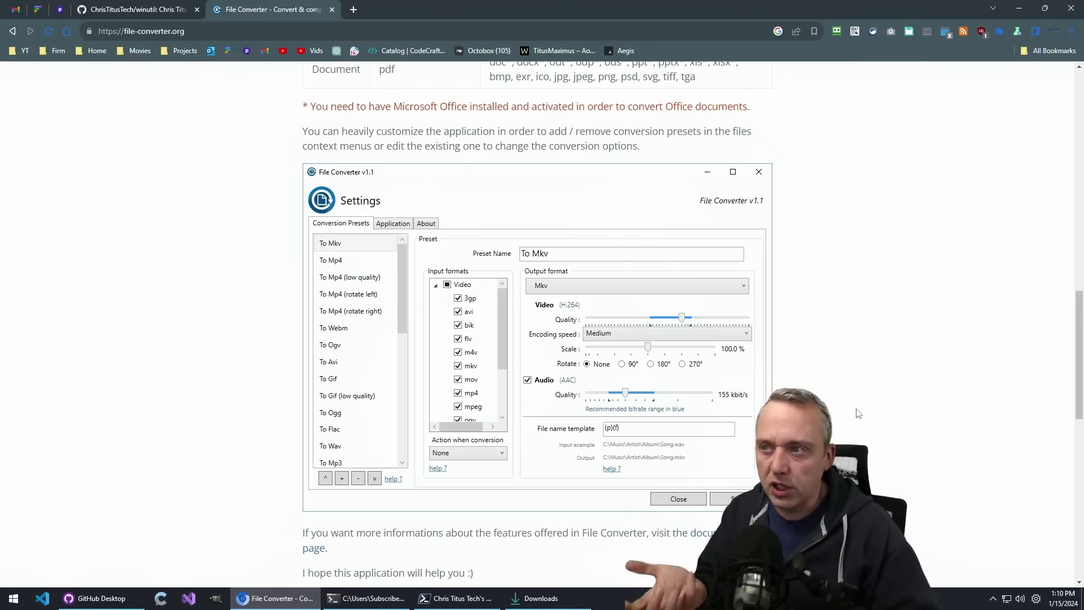
scroll(847, 416, down, 5)
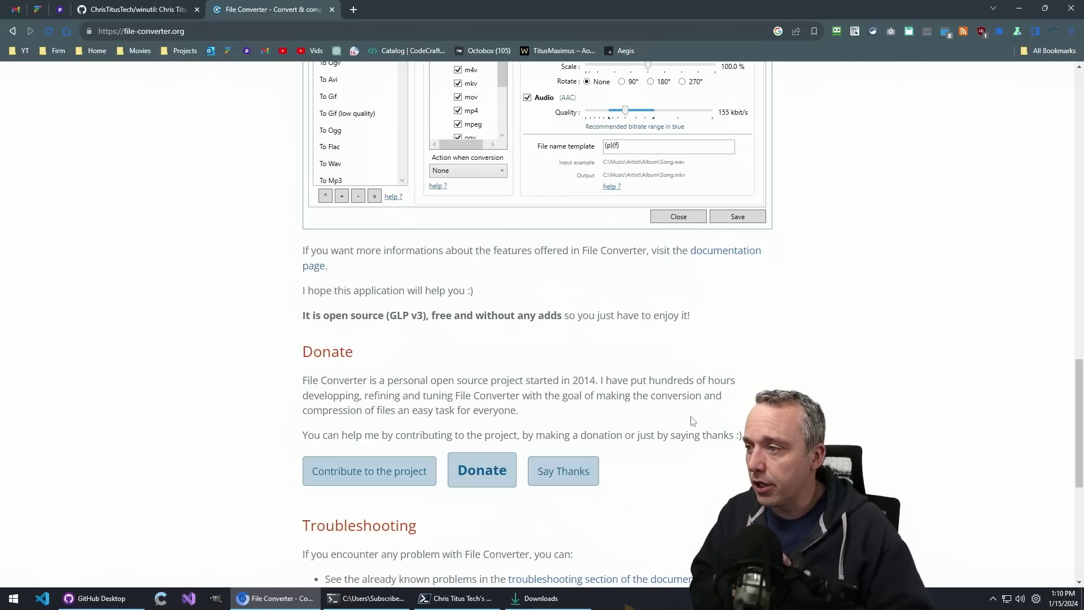
scroll(692, 421, up, 15)
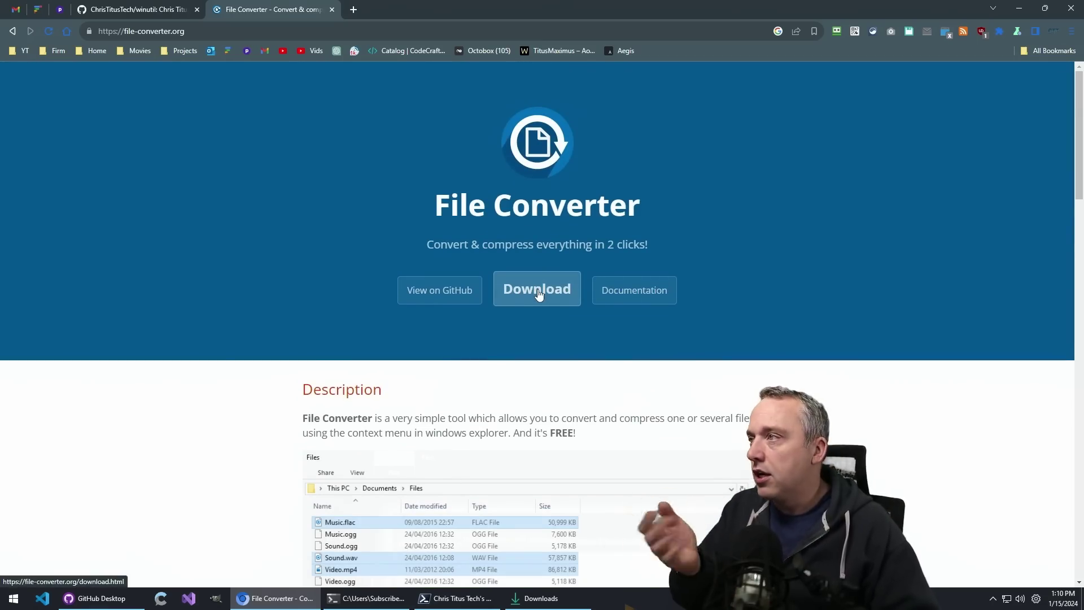
key(alt+Tab)
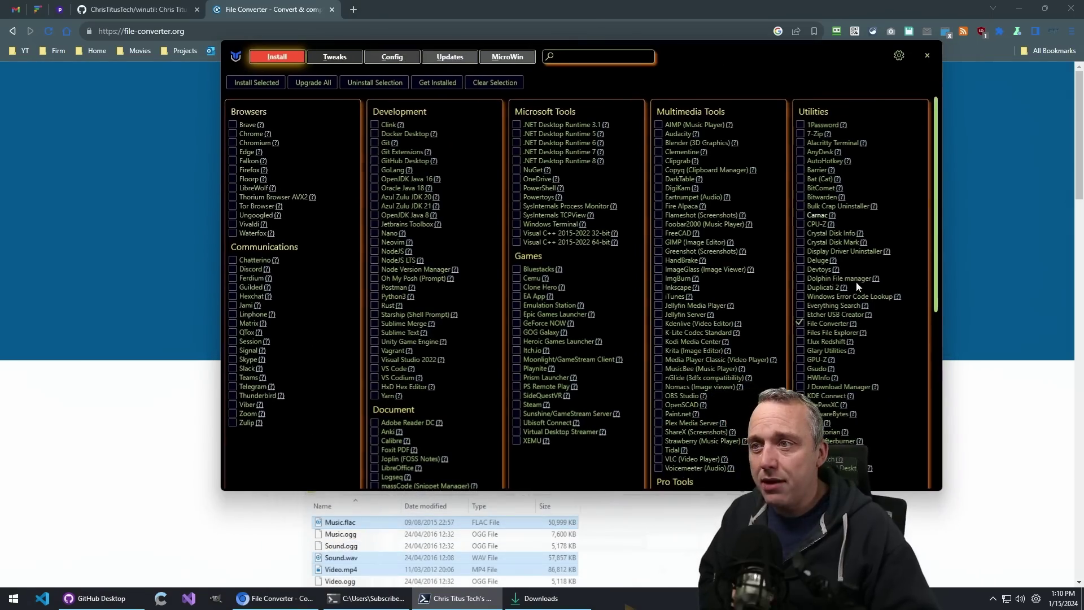
Step: Leave WinUtil and bring up the Downloads folder window from the taskbar
mouse_move(825, 331)
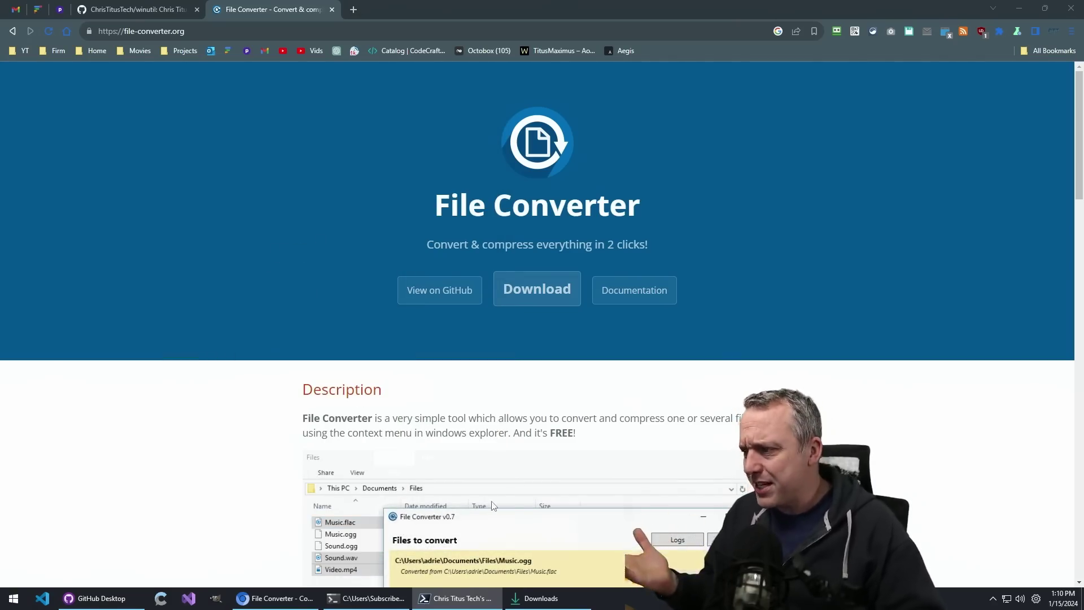
click(567, 604)
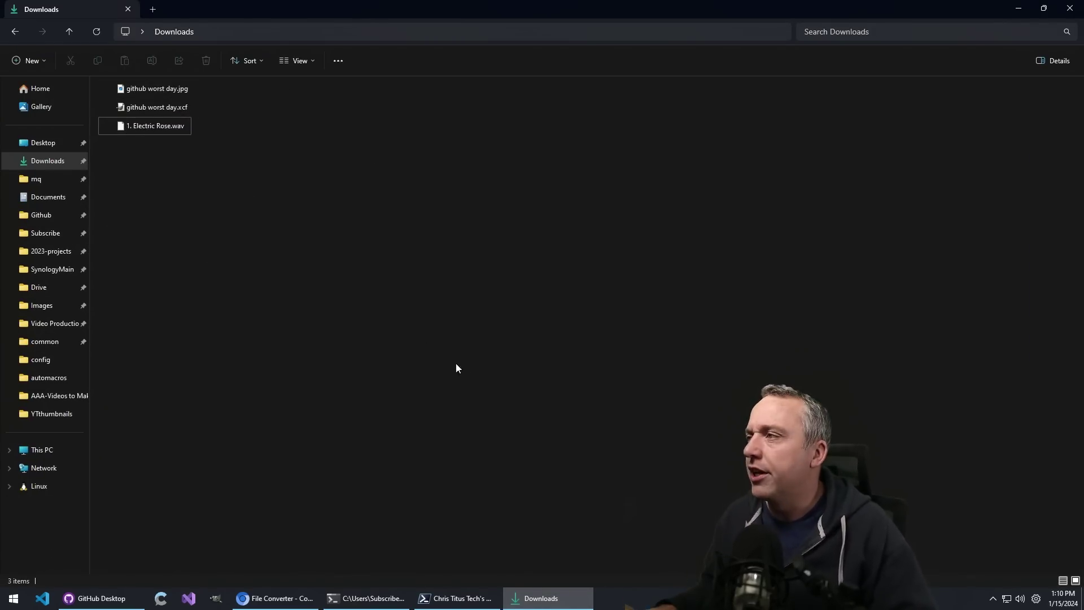
Step: Convert github worst day.jpg to PNG with File Converter's To Png option
scroll(454, 339, up, 4)
scroll(455, 310, up, 2)
click(110, 218)
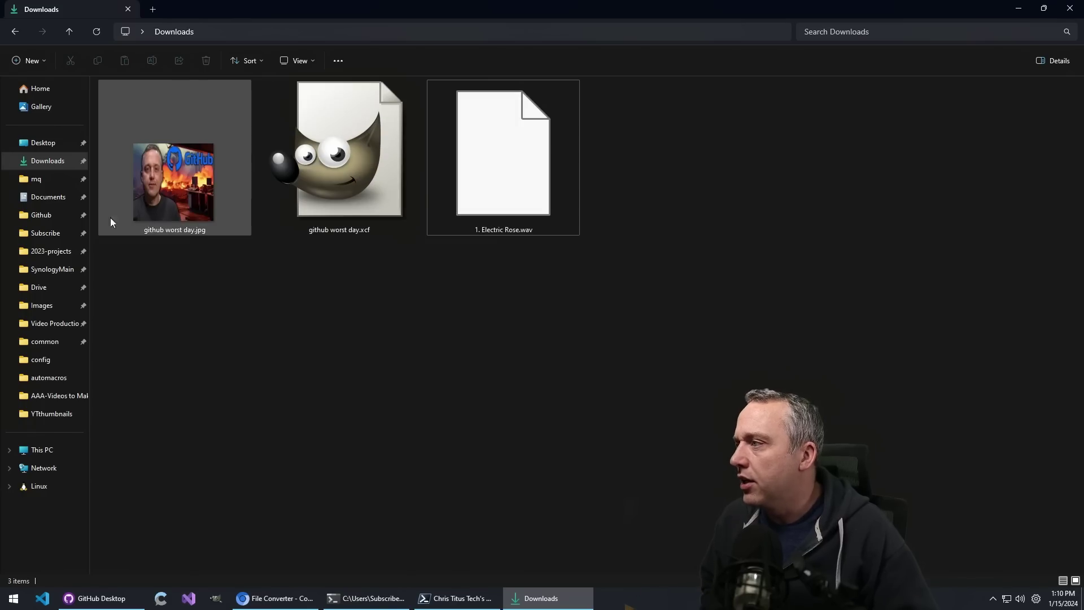
right_click(174, 192)
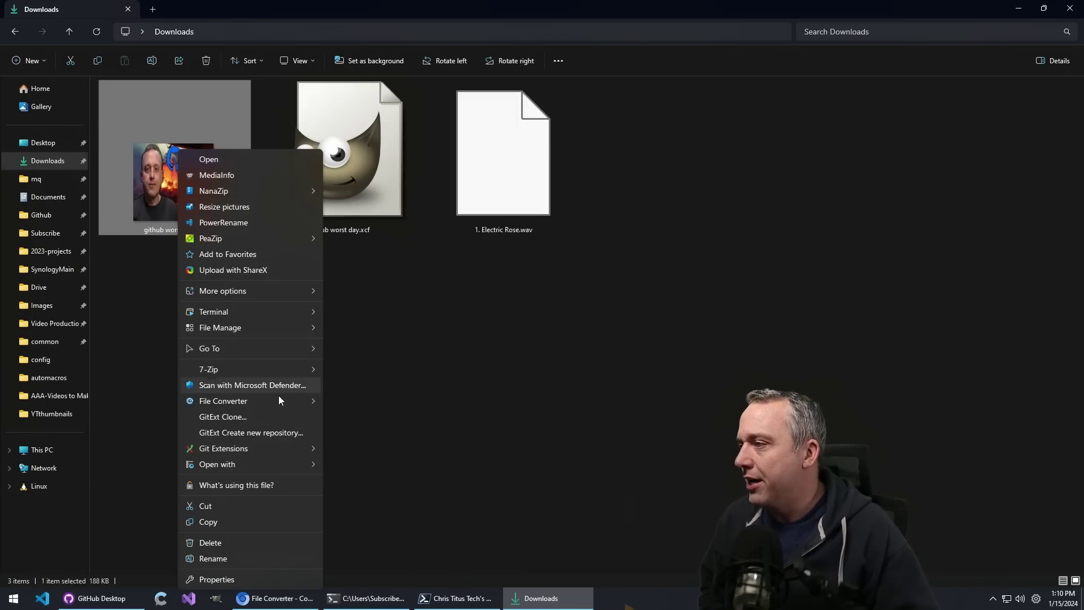
mouse_move(256, 400)
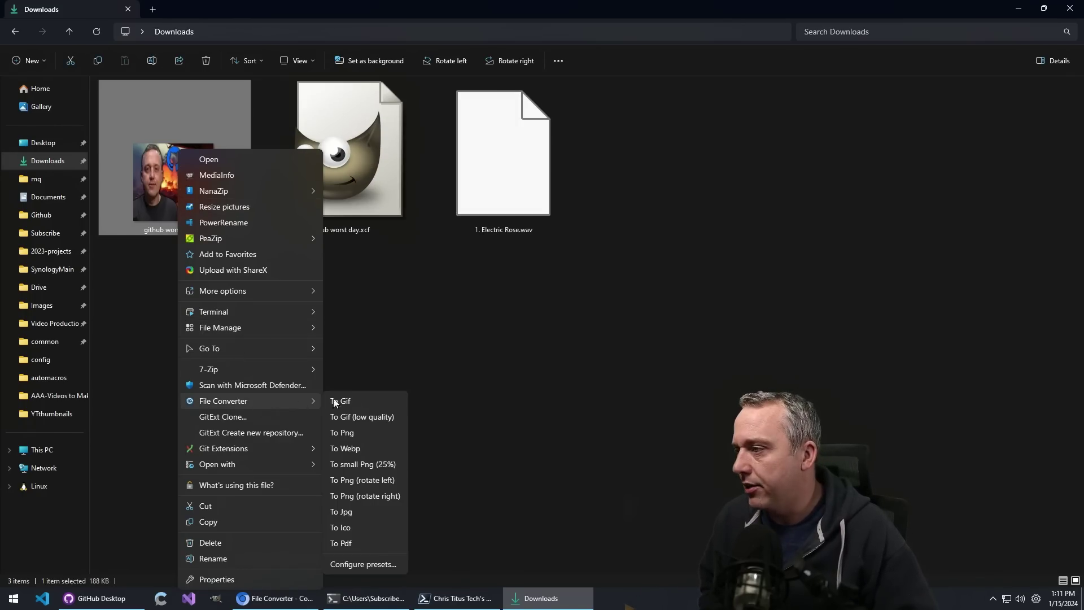
click(357, 435)
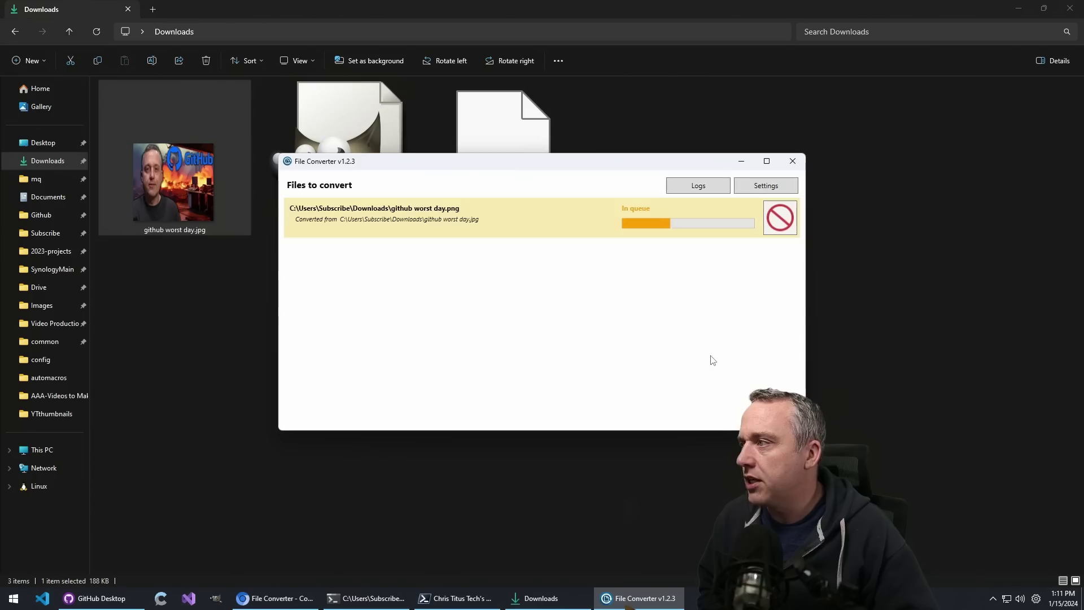
click(793, 161)
Step: Compare the new PNG with the JPG and check its details: 1280 x 720, 974 KB
click(154, 210)
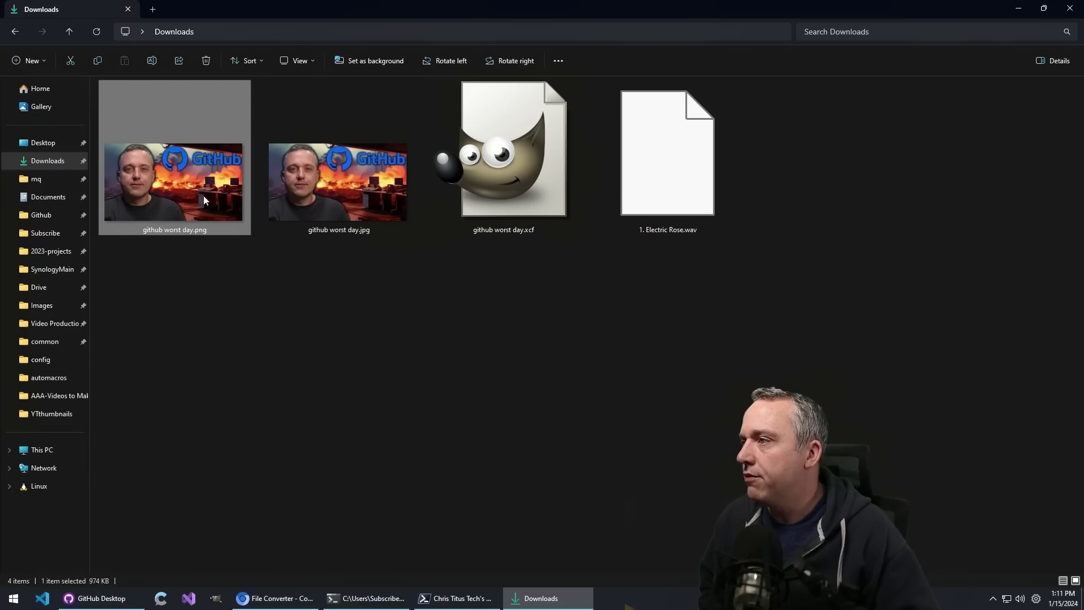
click(350, 198)
click(181, 188)
key(Right)
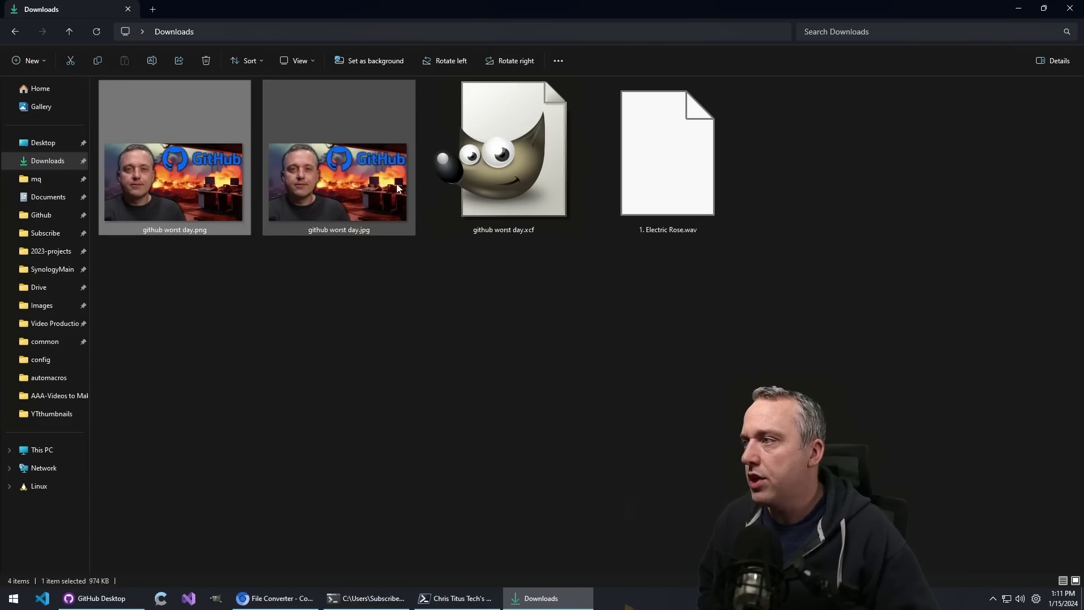
click(196, 188)
mouse_move(189, 190)
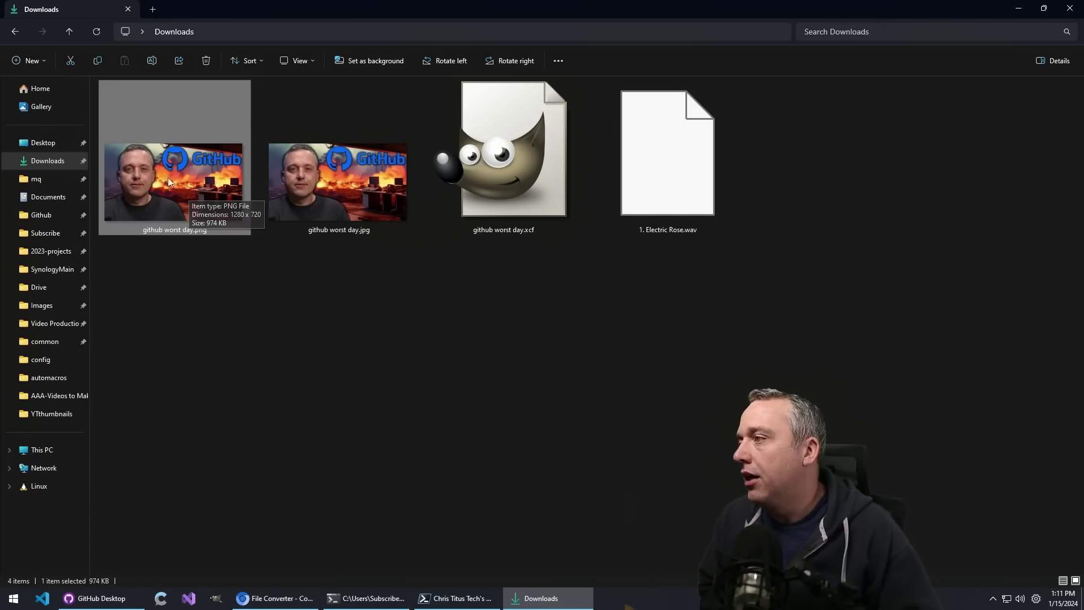
Step: Delete github worst day.png, then play 1. Electric Rose.wav once in MPC-HC and close the player
right_click(175, 186)
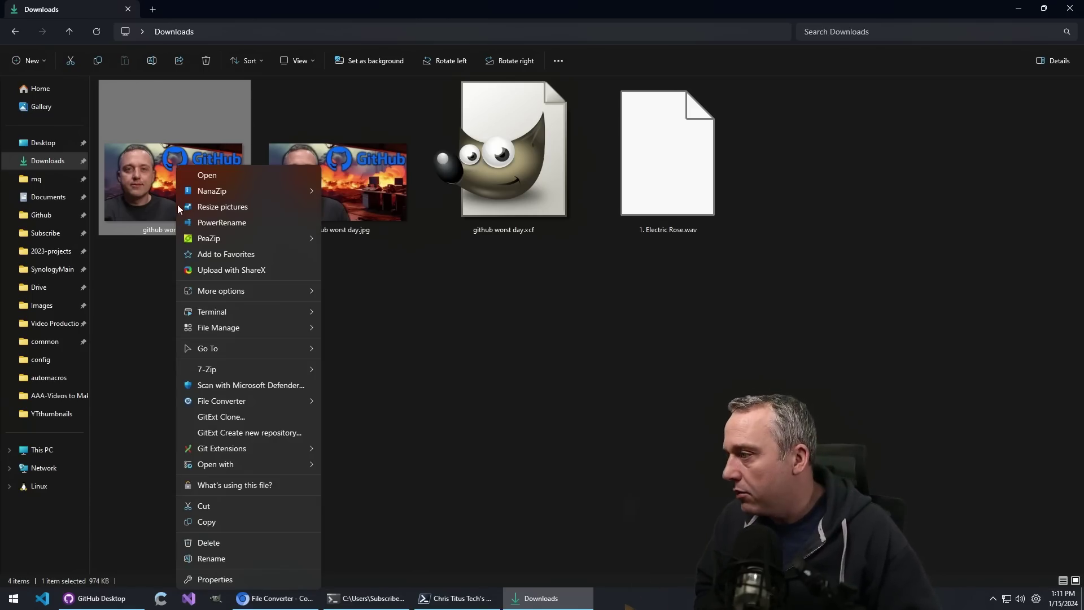
click(225, 540)
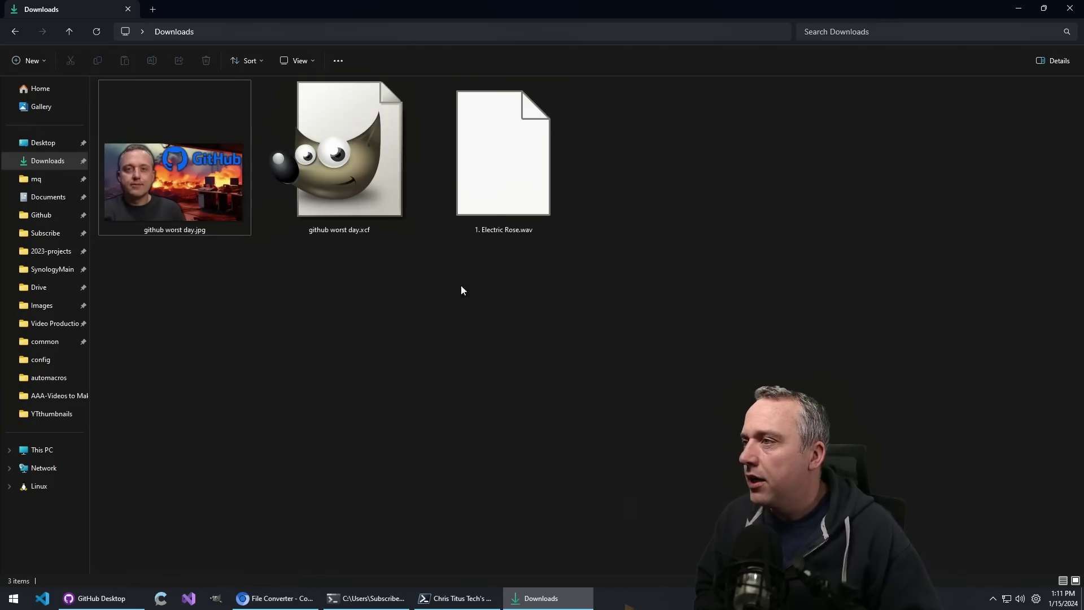
click(527, 198)
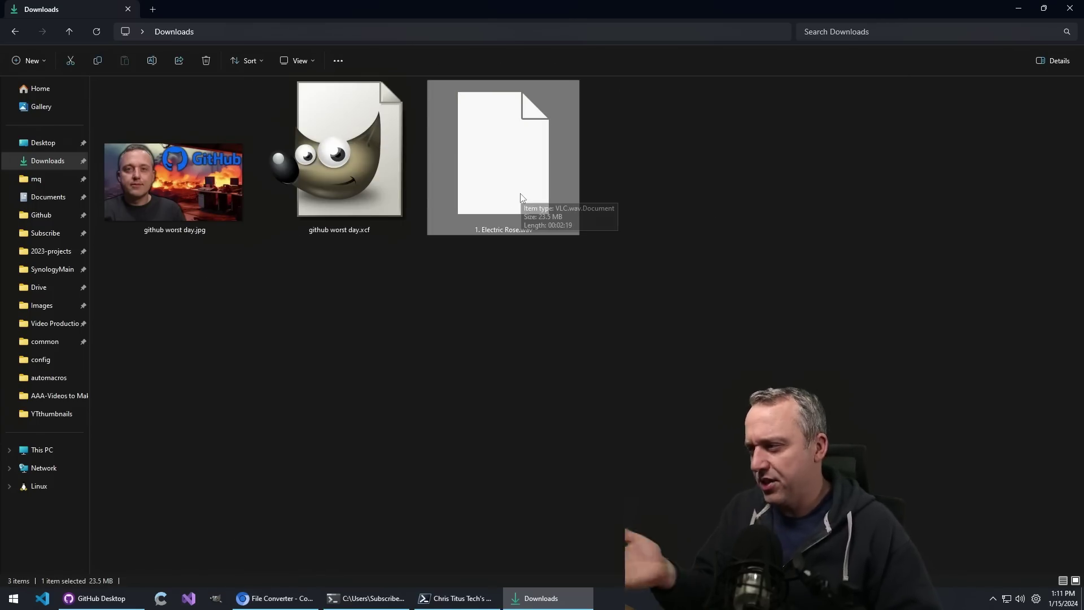
double_click(506, 204)
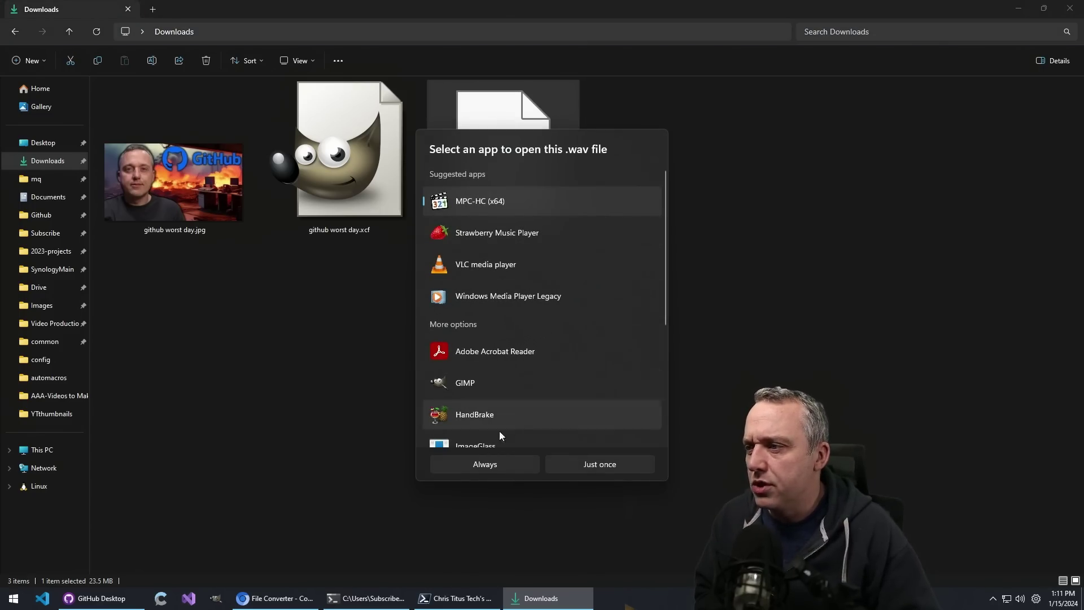
click(588, 465)
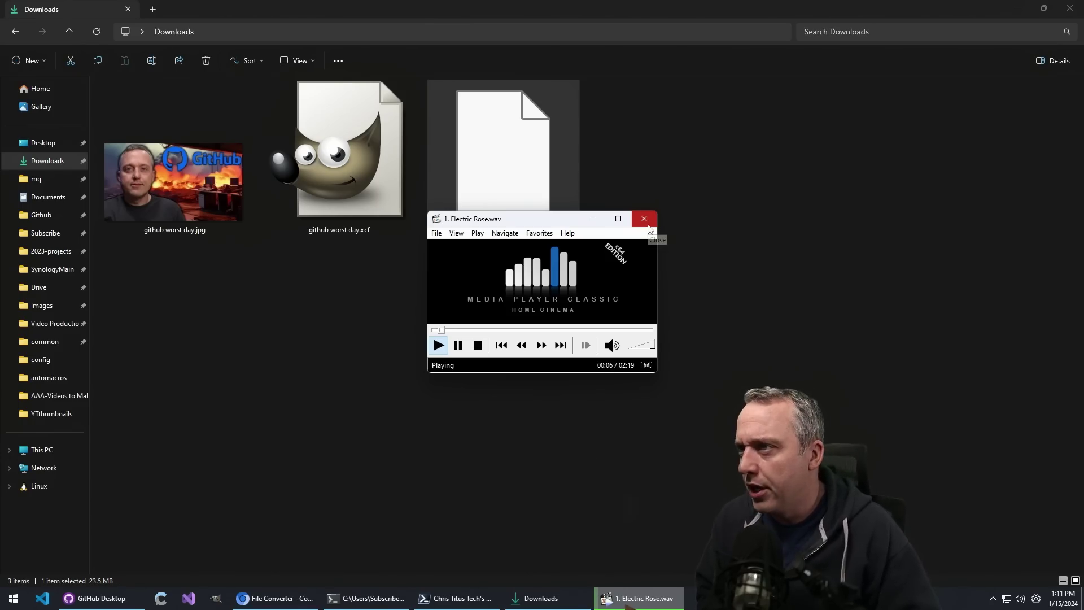
click(649, 225)
right_click(502, 169)
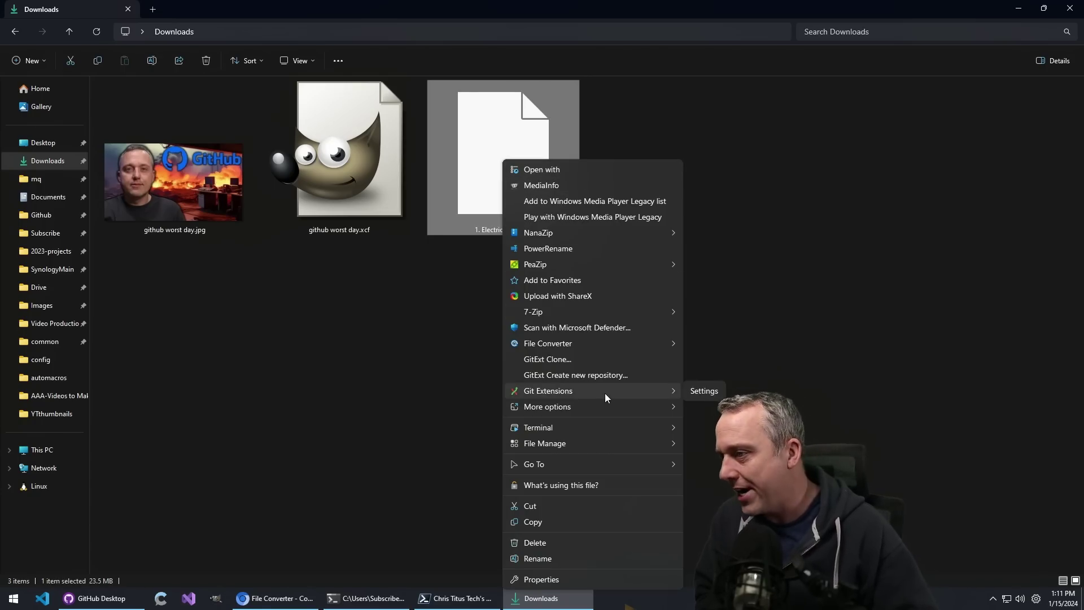
Step: Convert 1. Electric Rose.wav to MP3 via File Converter and open the new MP3 with MPC-HC
mouse_move(577, 339)
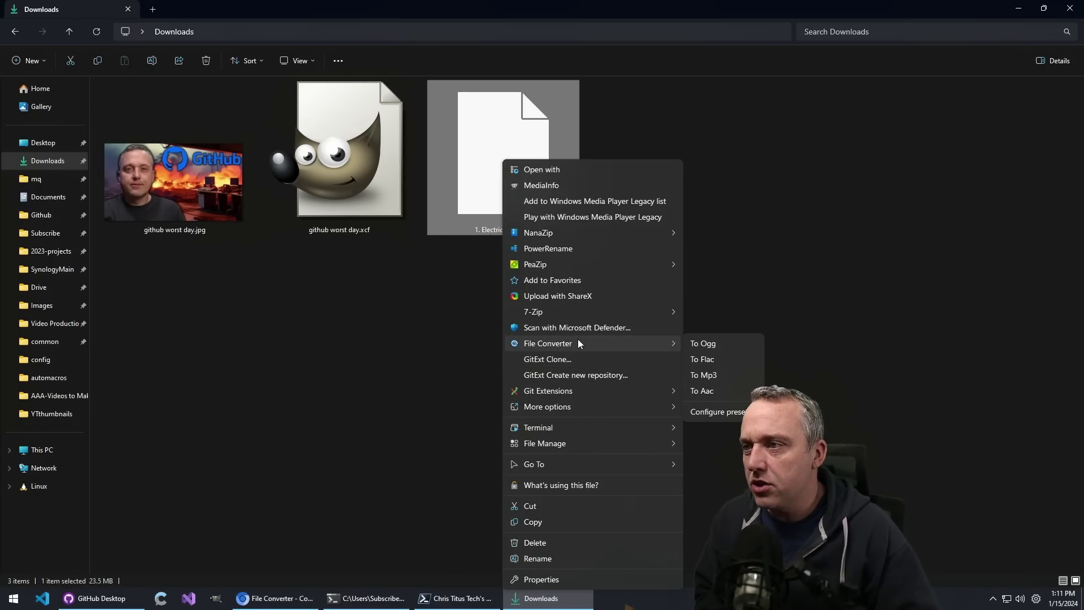
click(709, 374)
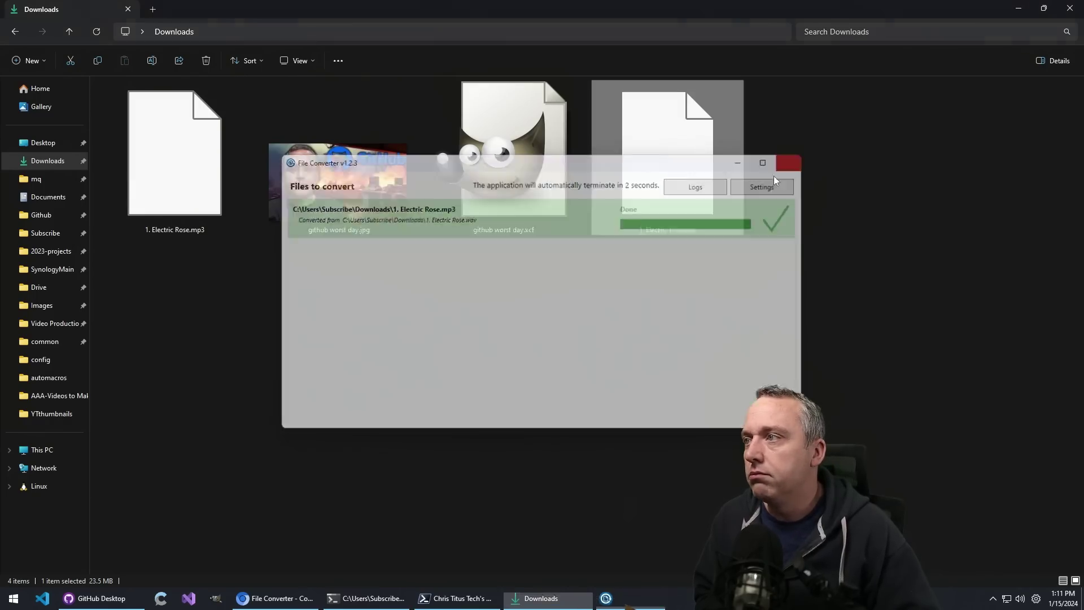
click(187, 194)
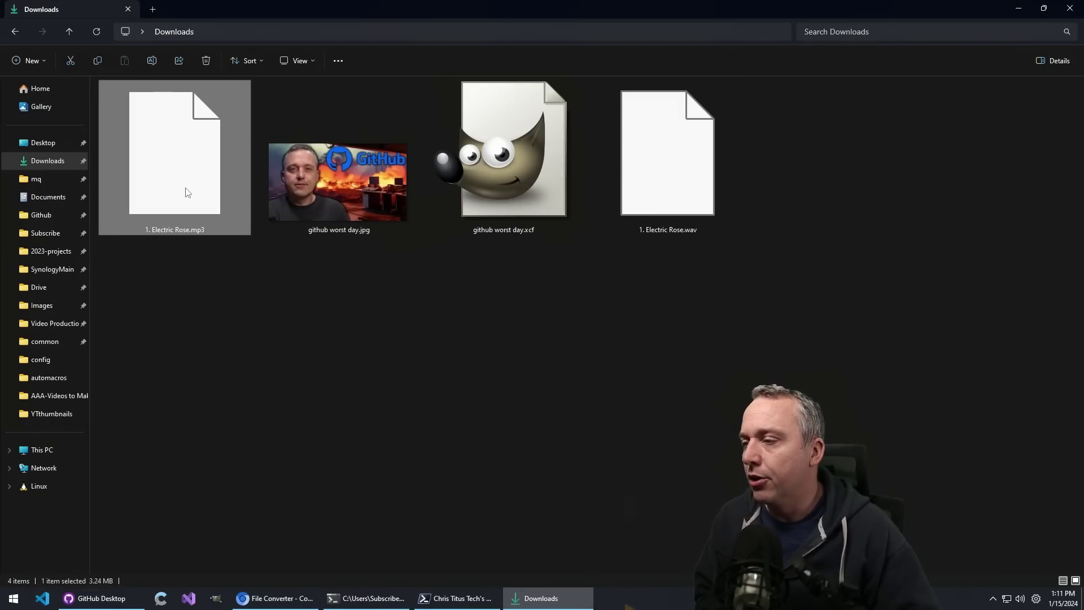
click(632, 205)
double_click(181, 164)
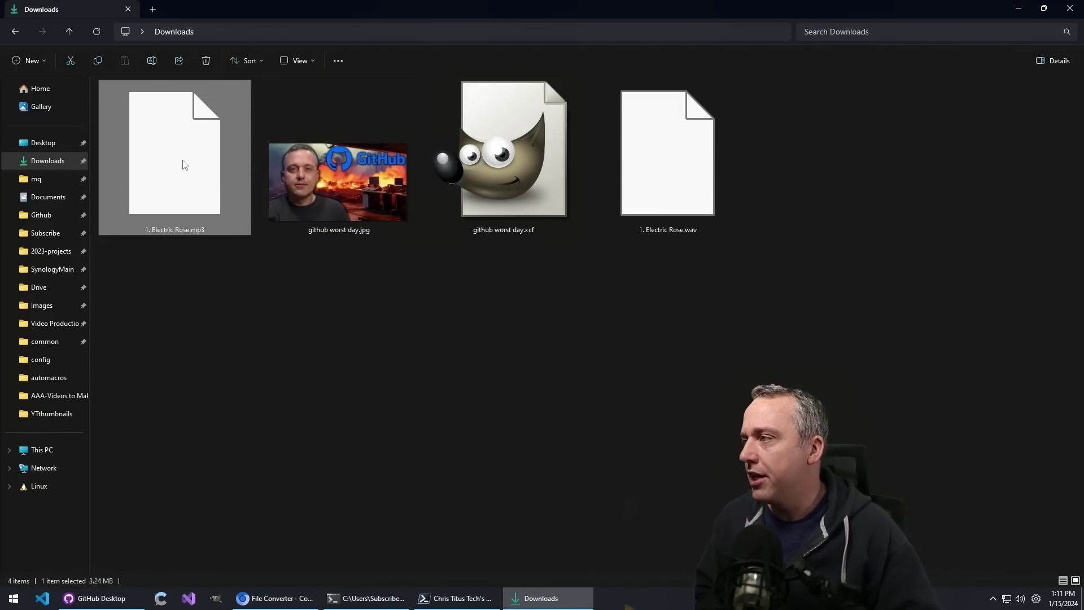
click(507, 199)
Step: Play 1. Electric Rose.mp3 once in MPC-HC, close the player, then close the Downloads window
click(558, 466)
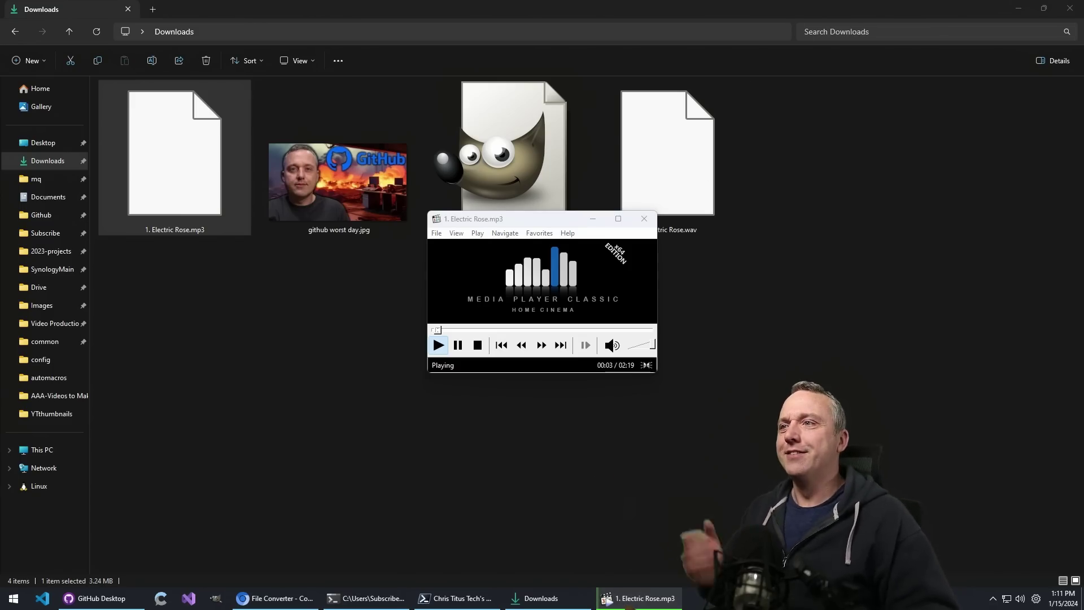
click(621, 599)
click(645, 219)
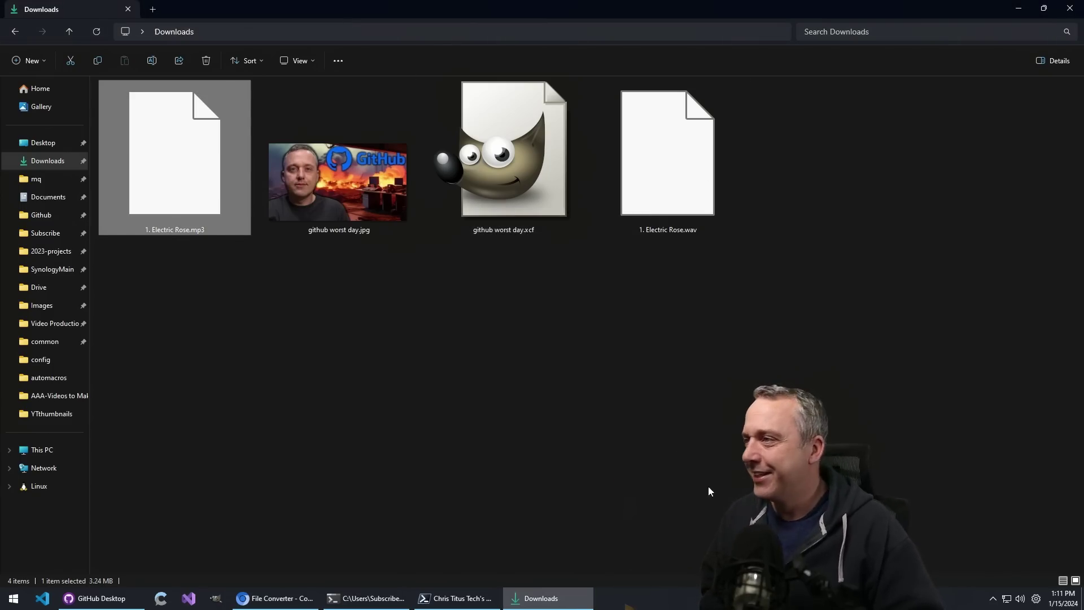
click(1069, 8)
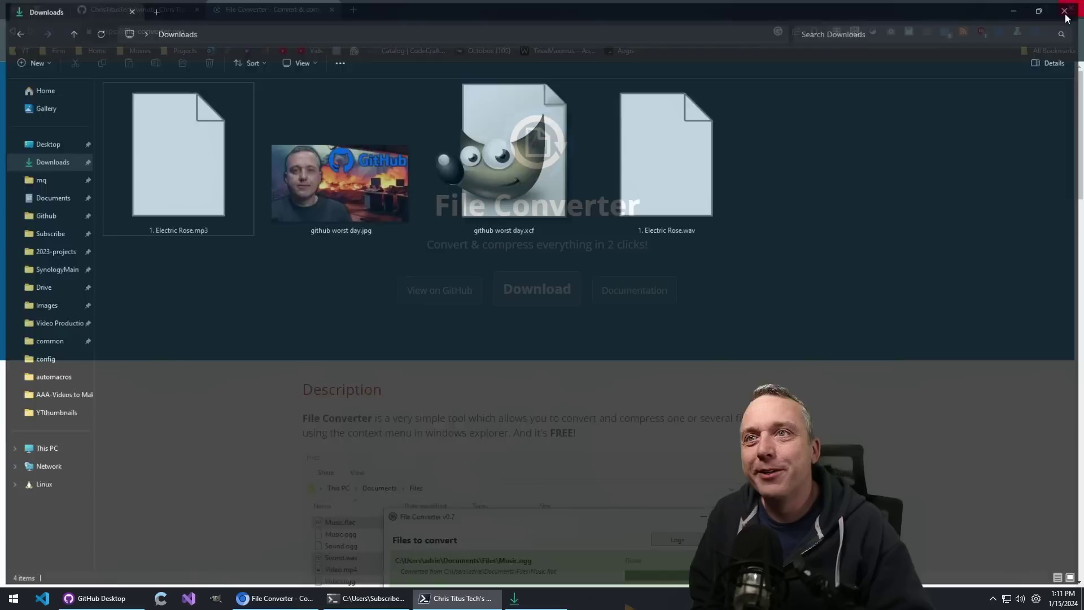